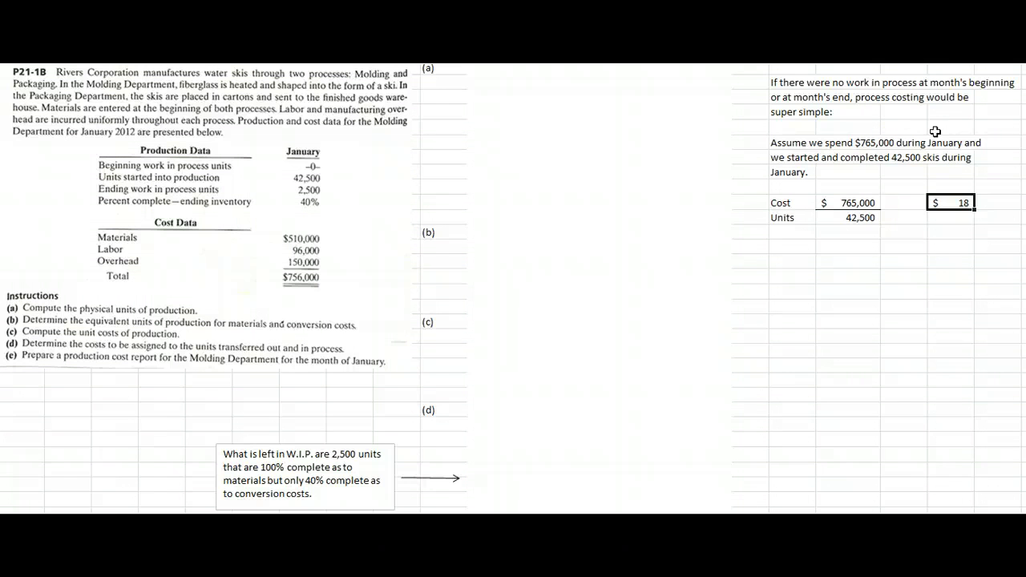
Review the 765,000 total cost, the 42,500 units and the resulting $18 cost per unit
{"action": "left_click", "coordinate": [854, 203]}
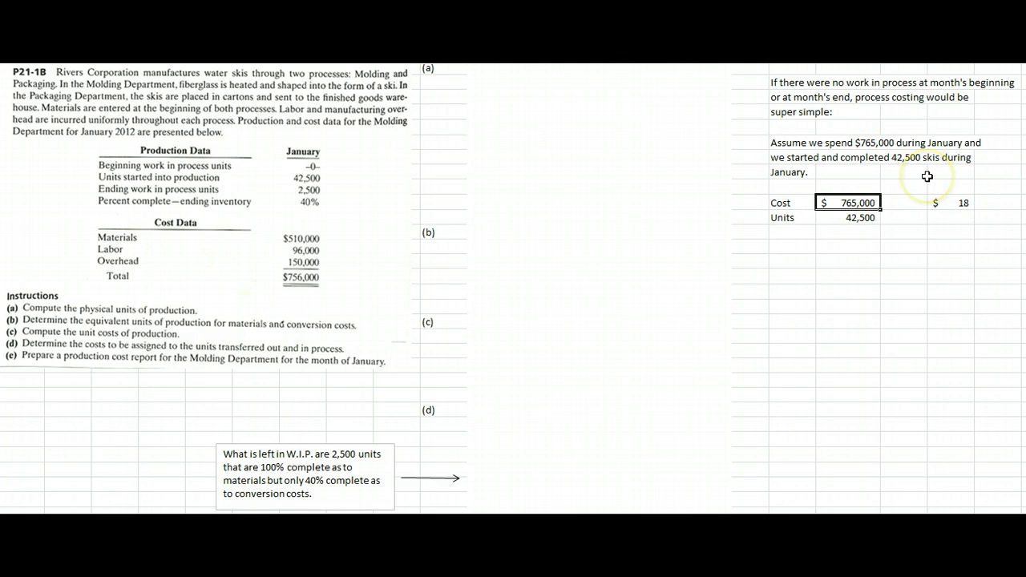
{"action": "left_click", "coordinate": [860, 217]}
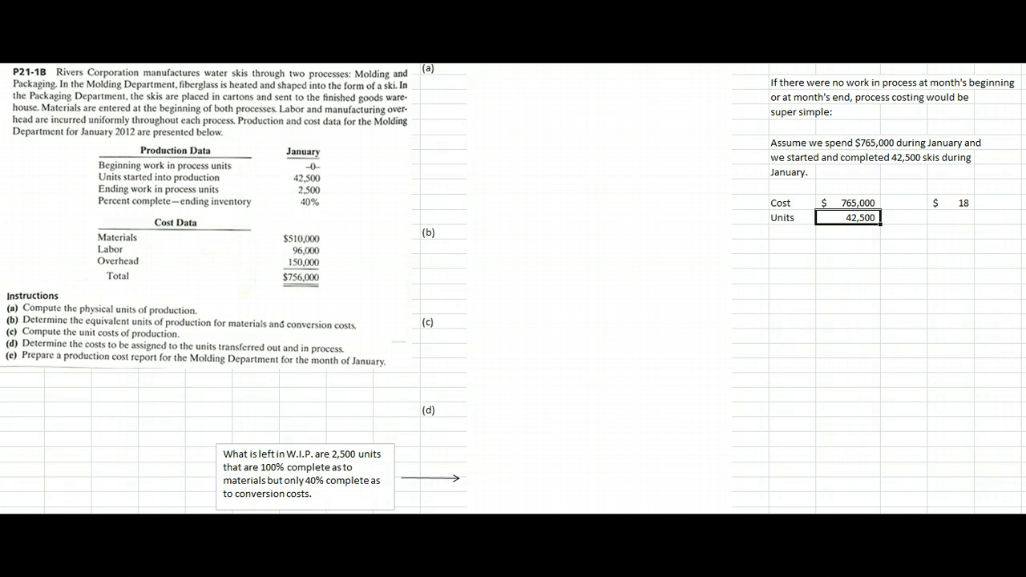
{"action": "left_click", "coordinate": [859, 203]}
{"action": "left_click", "coordinate": [860, 217]}
{"action": "left_click", "coordinate": [966, 203]}
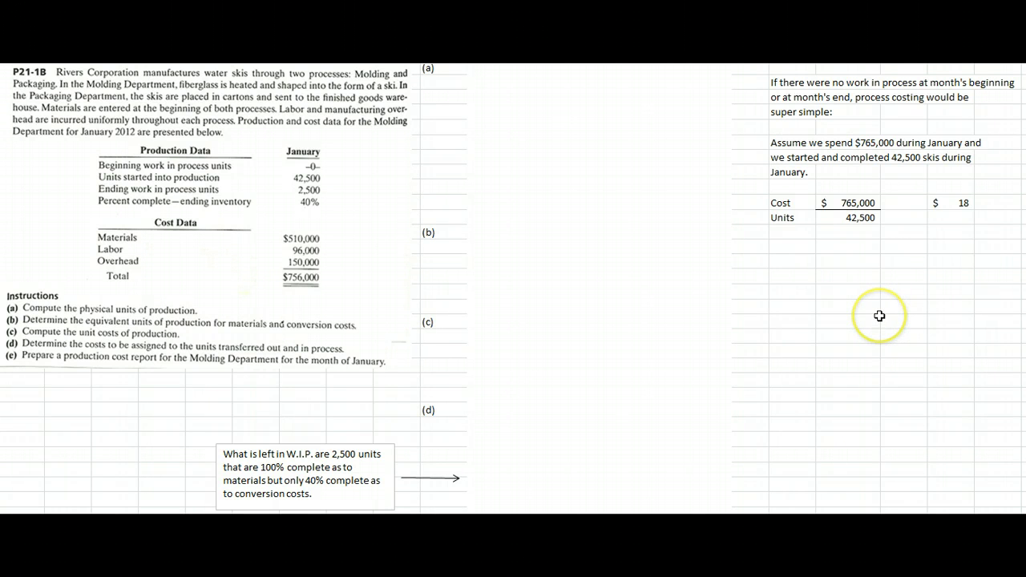
Slide the white cover down, then check the (a) table's 42,500 total, 40,000 transferred and 2,500 in process
{"action": "left_click", "coordinate": [600, 85]}
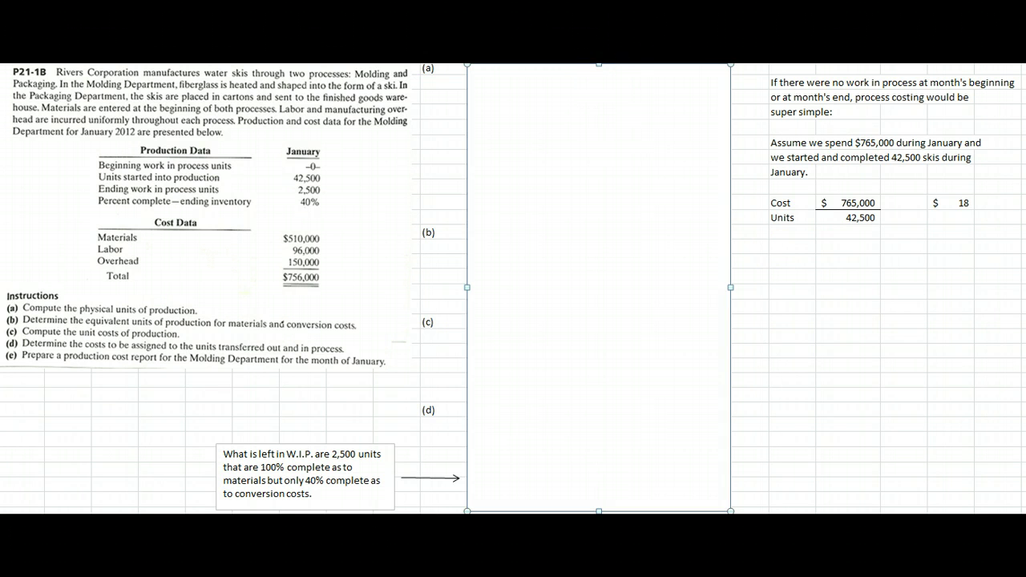
{"action": "left_click_drag", "start_coordinate": [599, 63], "coordinate": [591, 222]}
{"action": "left_click", "coordinate": [905, 294]}
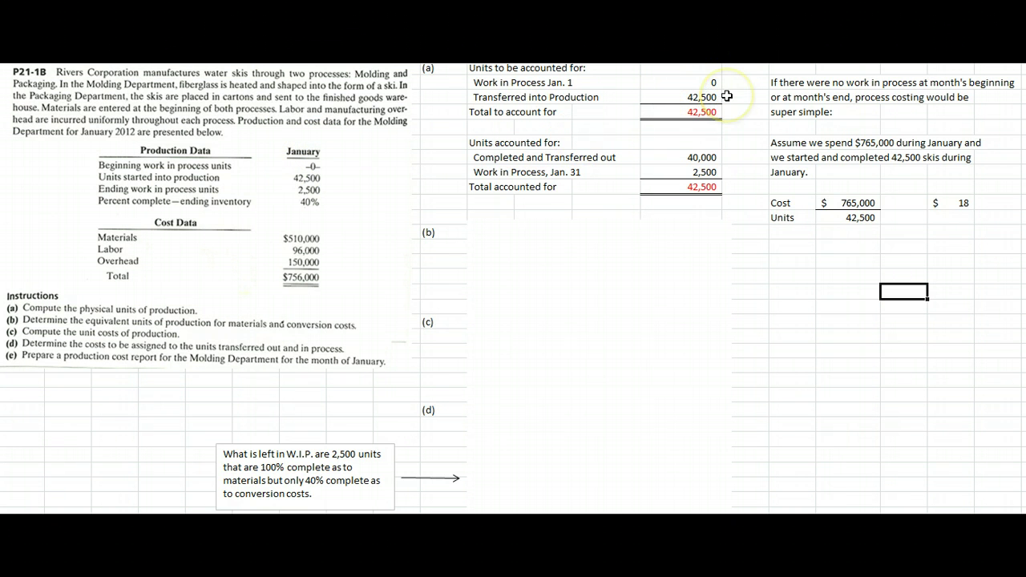
{"action": "left_click", "coordinate": [703, 112]}
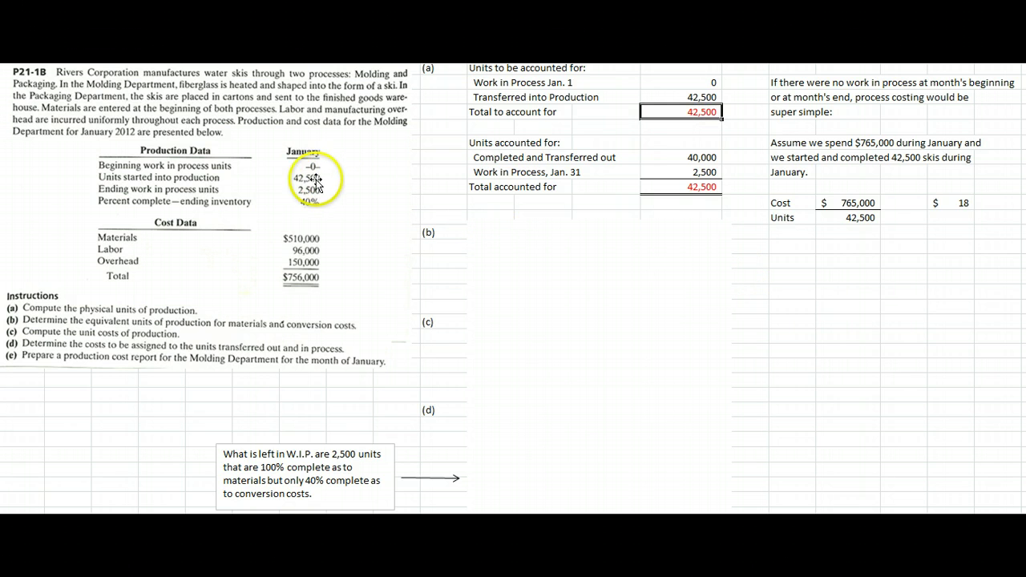
{"action": "left_click", "coordinate": [695, 172]}
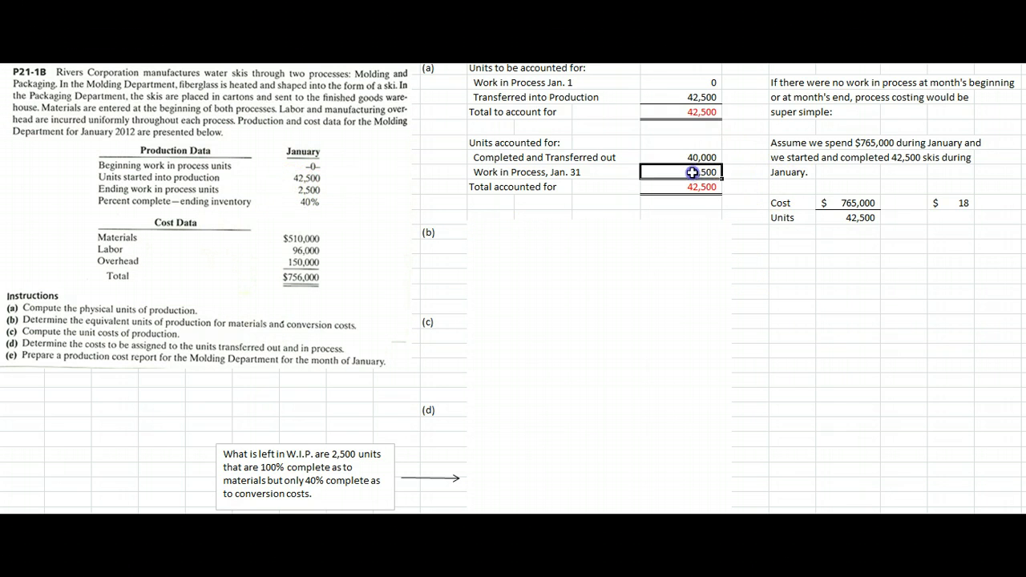
{"action": "left_click", "coordinate": [701, 157]}
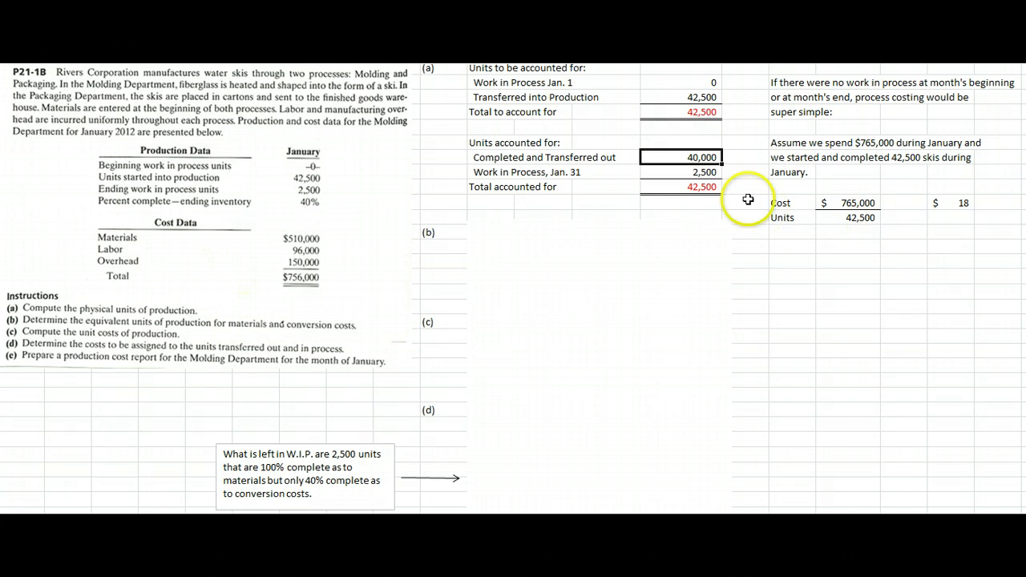
{"action": "left_click", "coordinate": [703, 173]}
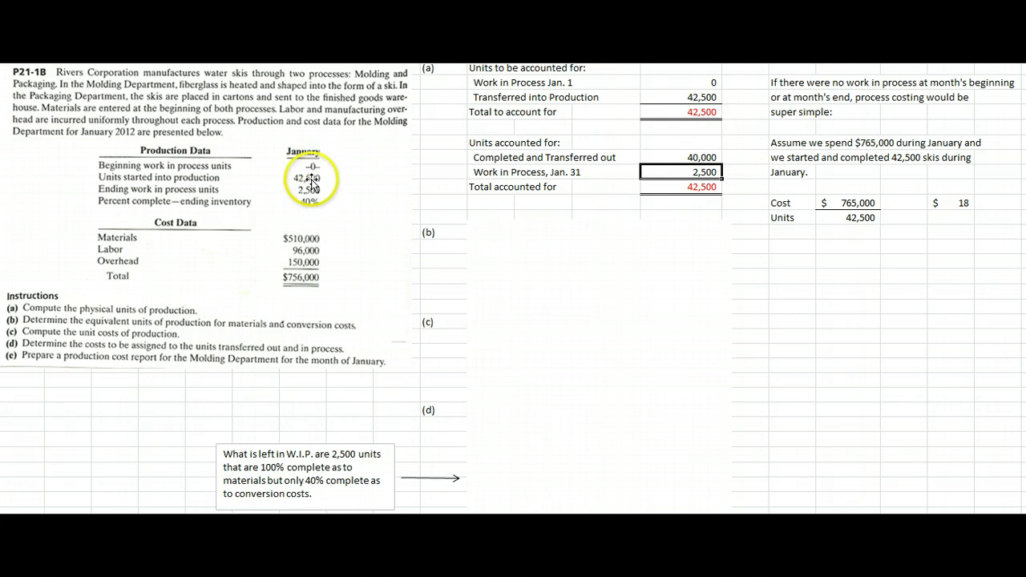
{"action": "left_click", "coordinate": [666, 153]}
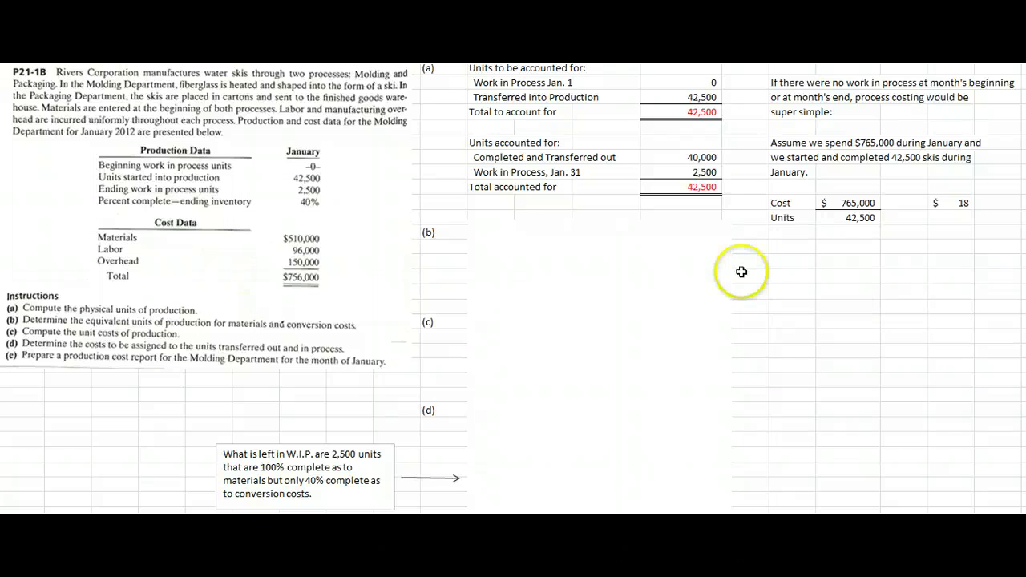
Drag the white cover lower to expose the part (b) equivalent-units table
{"action": "left_click", "coordinate": [588, 222]}
{"action": "left_click_drag", "start_coordinate": [600, 219], "coordinate": [586, 315]}
{"action": "left_click", "coordinate": [996, 332]}
{"action": "left_click", "coordinate": [1003, 351]}
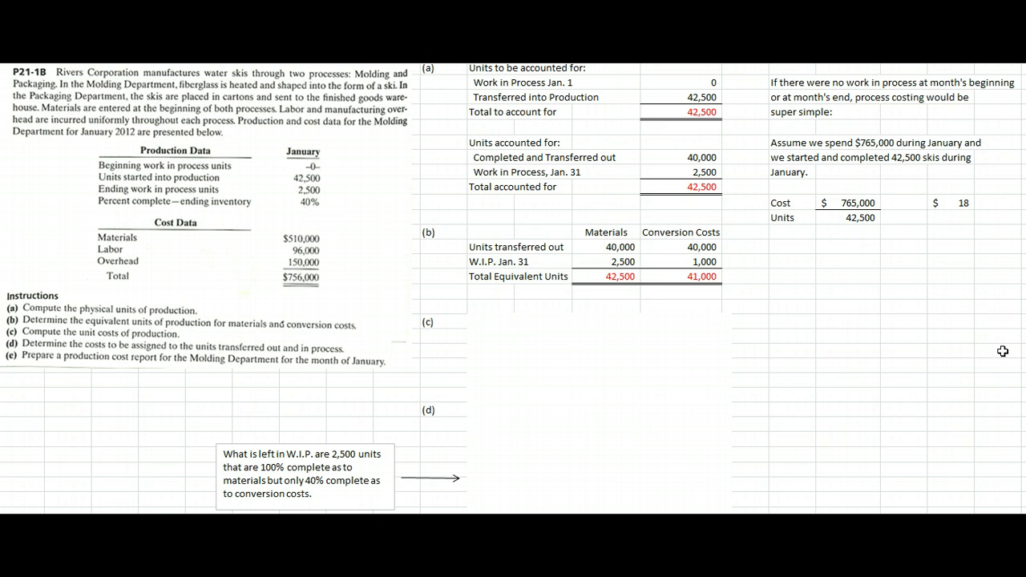
Check materials equivalent units: 40,000 transferred out plus 2,500 in process, totalling 42,500
{"action": "left_click", "coordinate": [603, 246]}
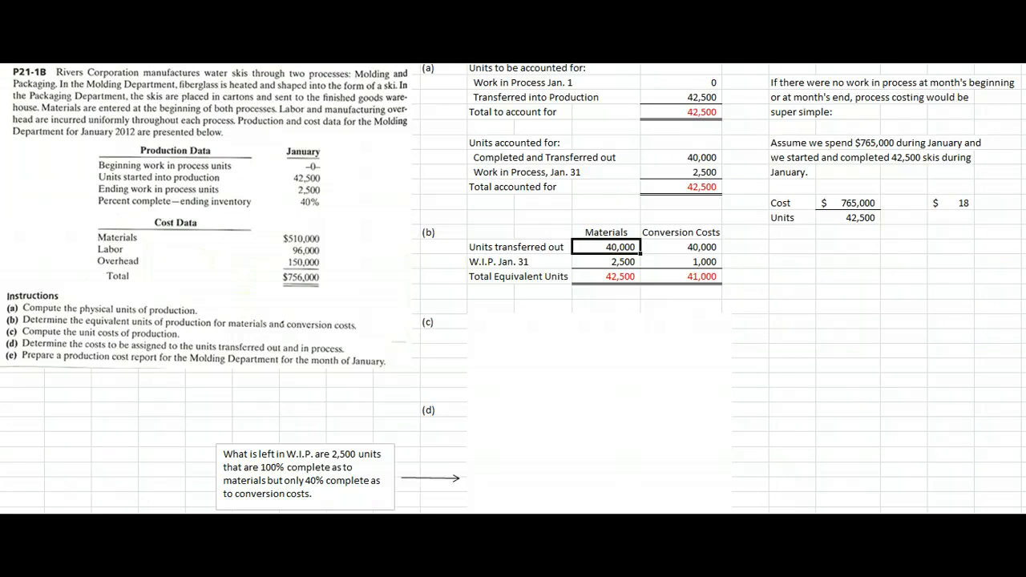
{"action": "left_click", "coordinate": [614, 261]}
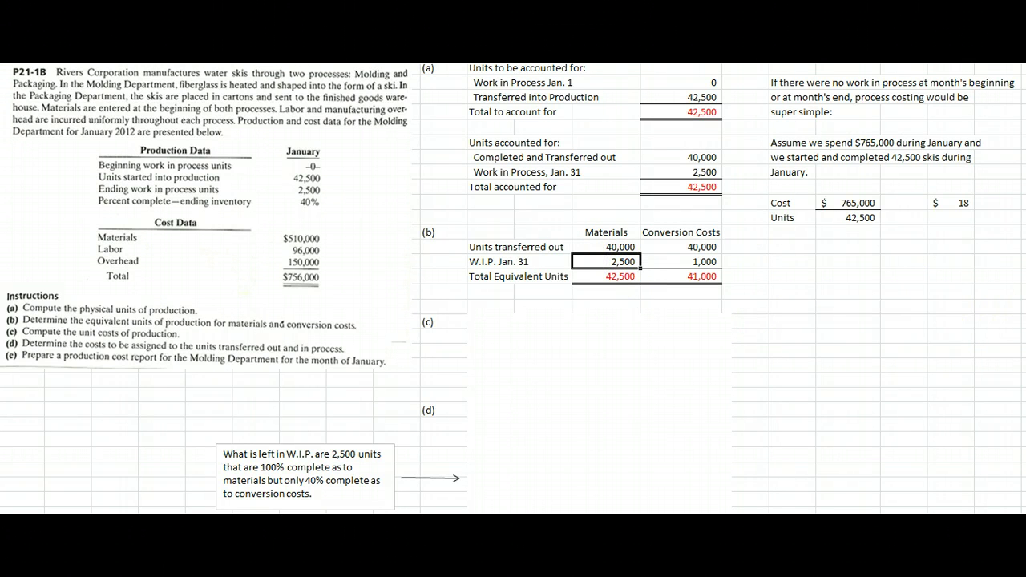
{"action": "left_click", "coordinate": [1023, 277]}
{"action": "key", "text": "Right"}
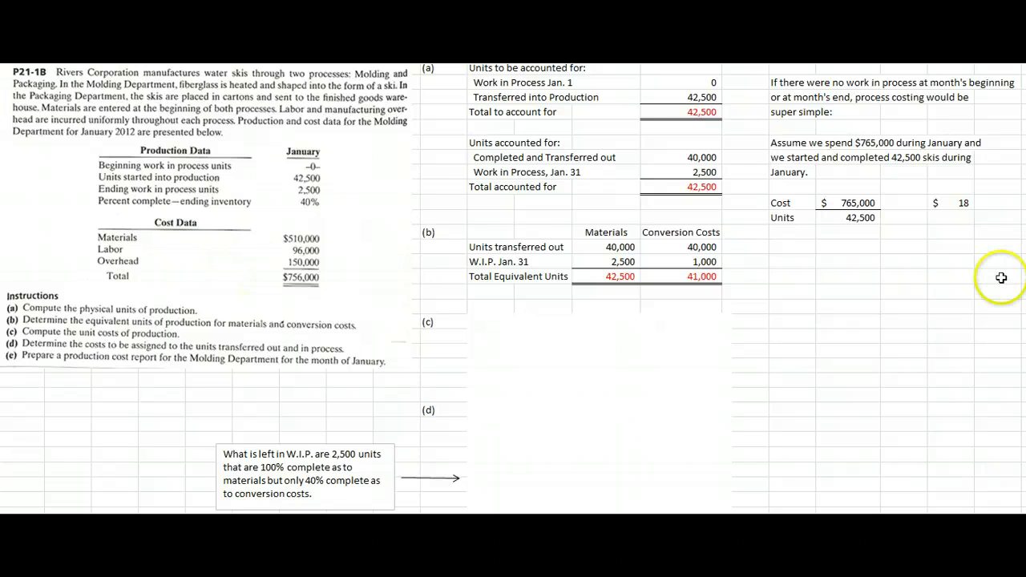
{"action": "left_click", "coordinate": [618, 276]}
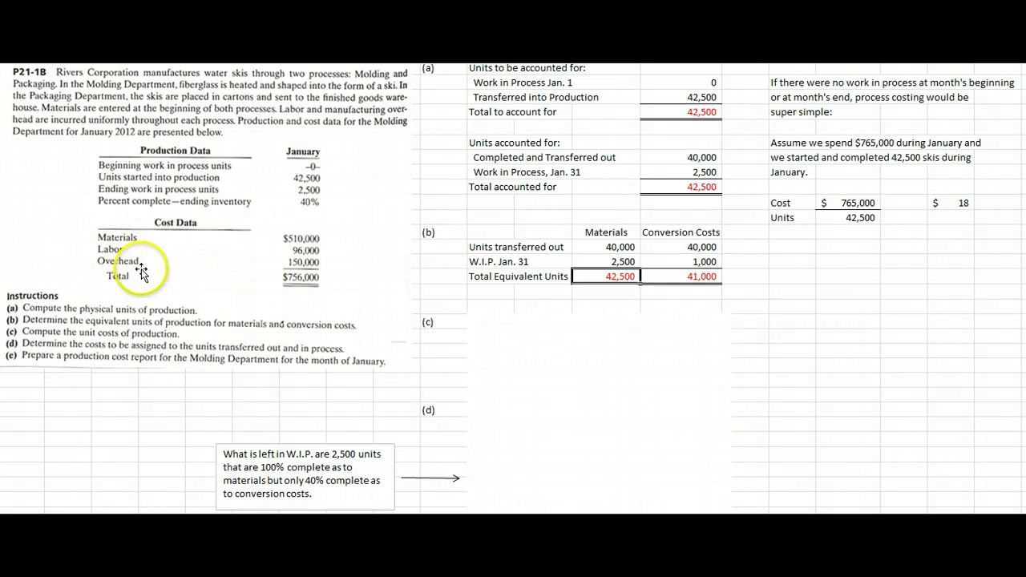
Check conversion equivalent units: 40,000 transferred out plus 1,000 in process, totalling 41,000
{"action": "left_click", "coordinate": [658, 246]}
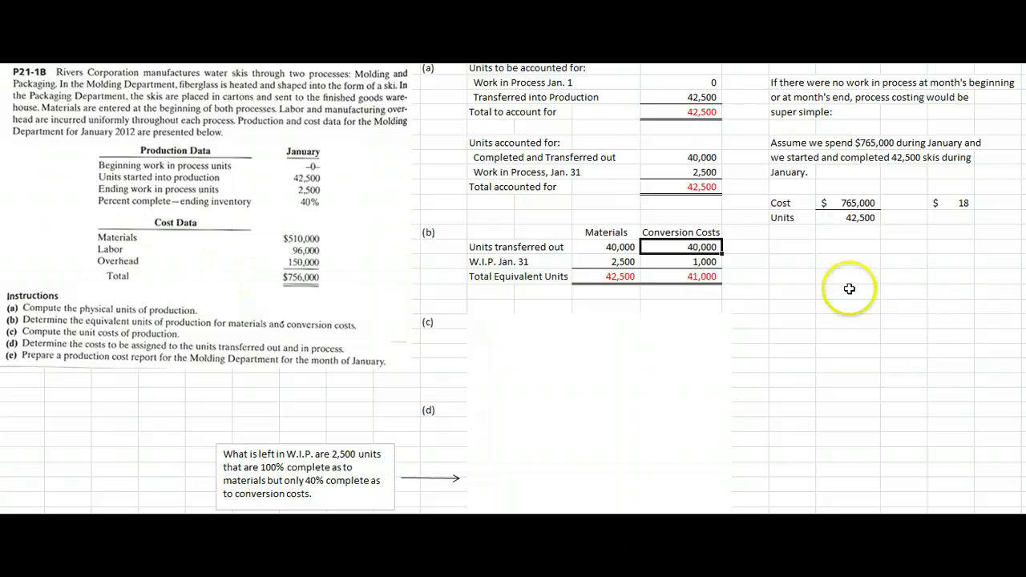
{"action": "left_click", "coordinate": [702, 262]}
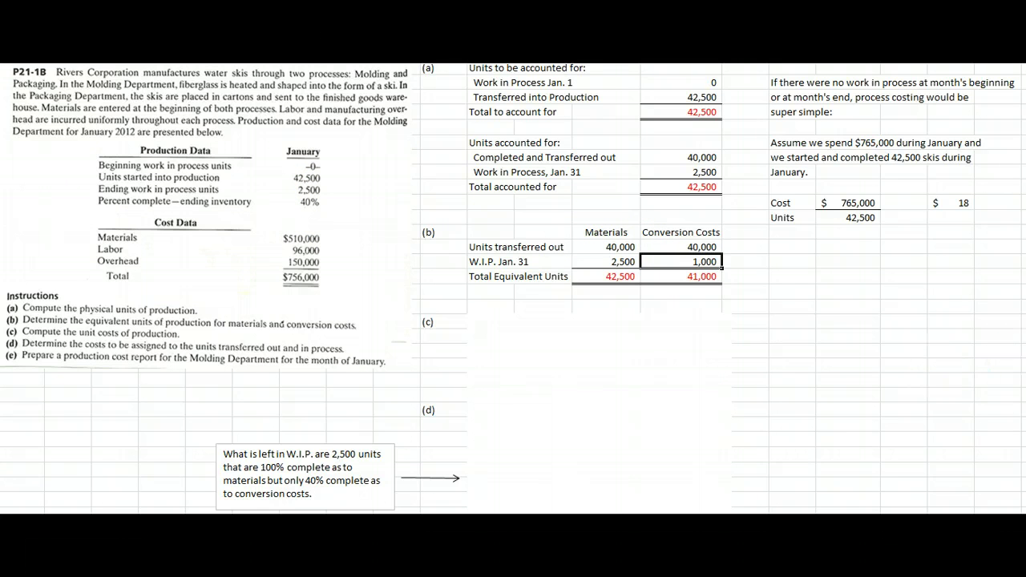
{"action": "left_click", "coordinate": [690, 277]}
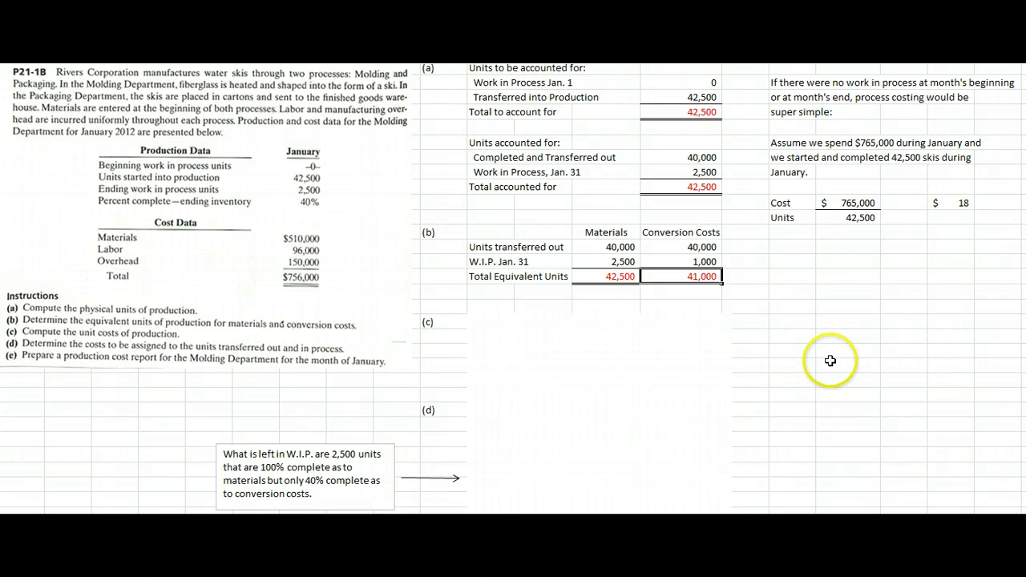
{"action": "left_click", "coordinate": [567, 343]}
Uncover part (c) and check the $510,000/42,500 = $12 and $246,000/41,000 = $6 unit costs
{"action": "left_click_drag", "start_coordinate": [599, 314], "coordinate": [579, 399]}
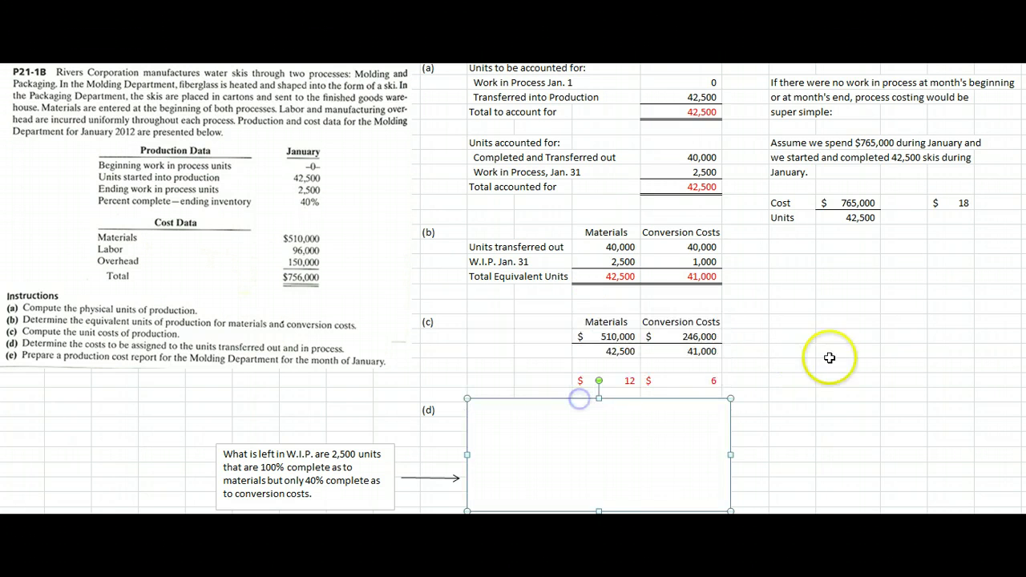
{"action": "left_click", "coordinate": [601, 337]}
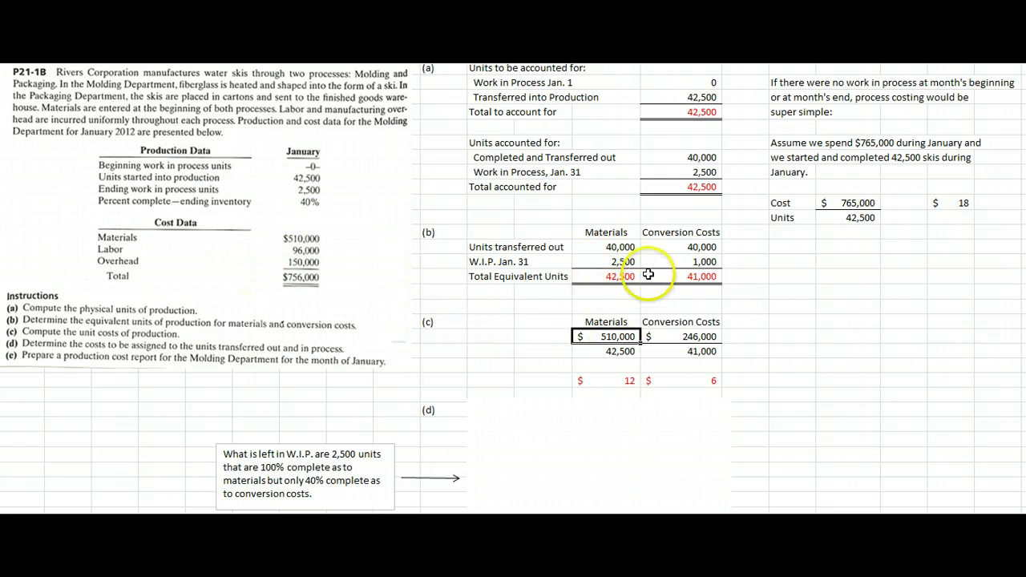
{"action": "left_click", "coordinate": [607, 380]}
{"action": "left_click", "coordinate": [614, 351]}
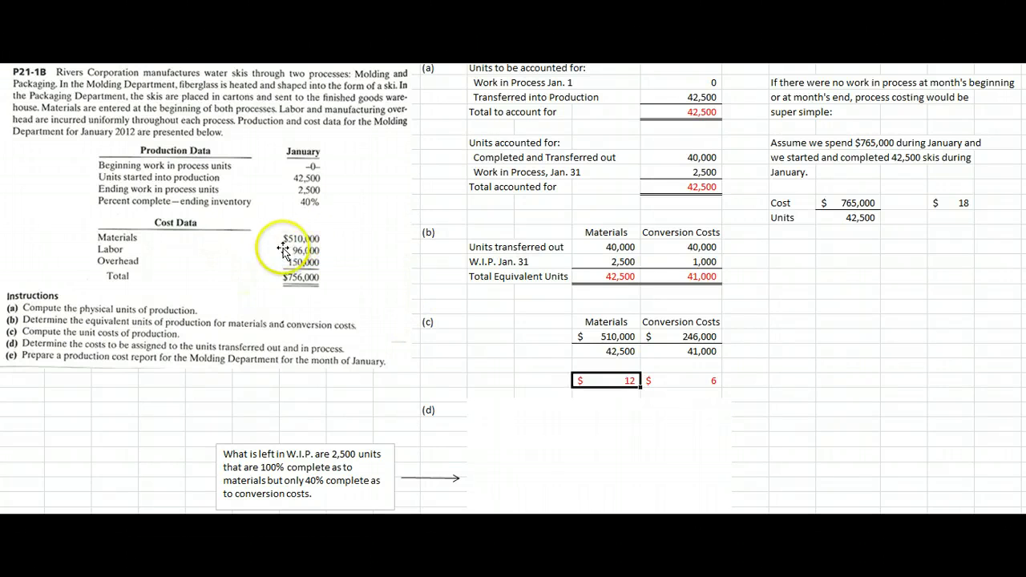
{"action": "left_click", "coordinate": [694, 337]}
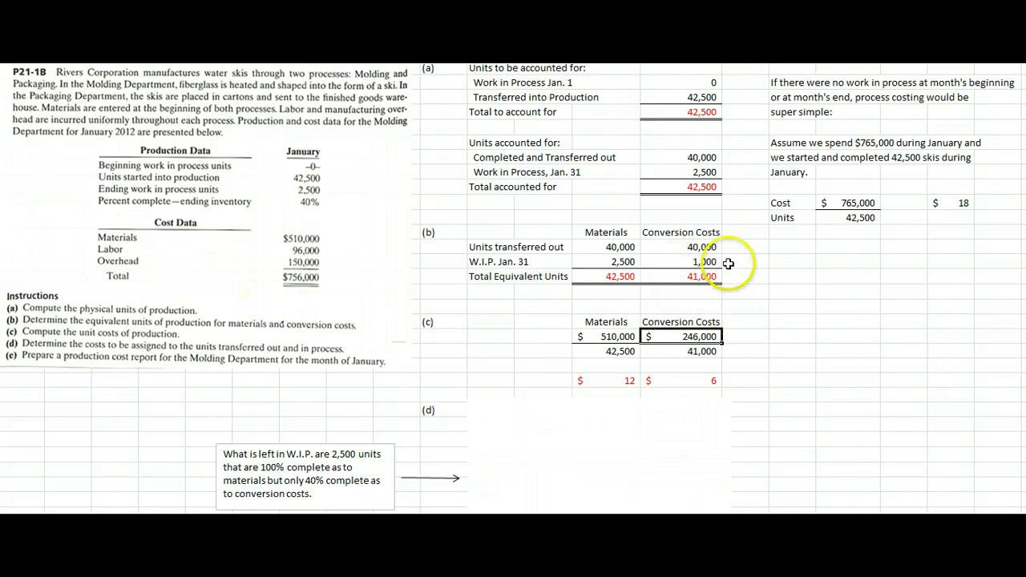
{"action": "left_click", "coordinate": [699, 380]}
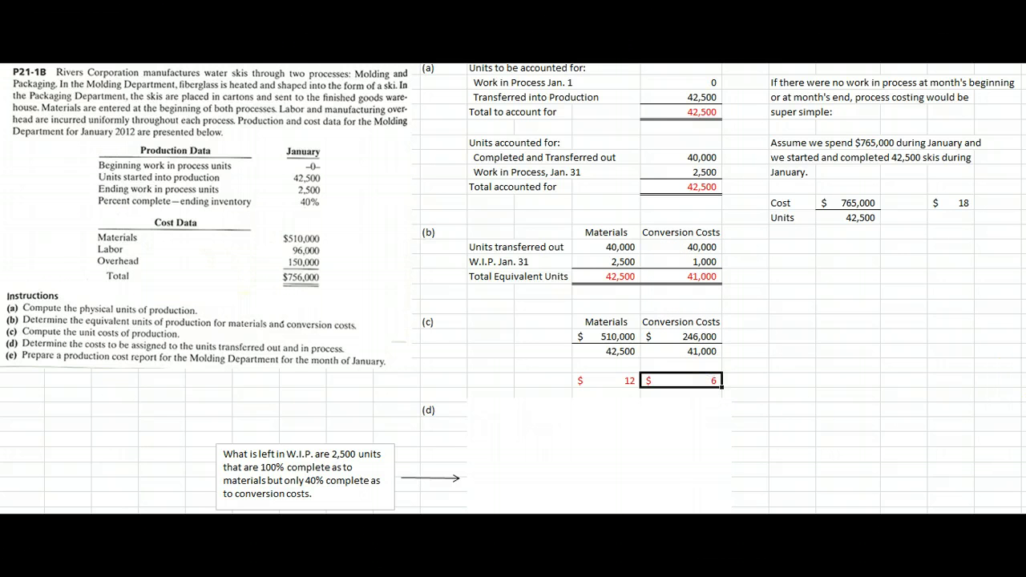